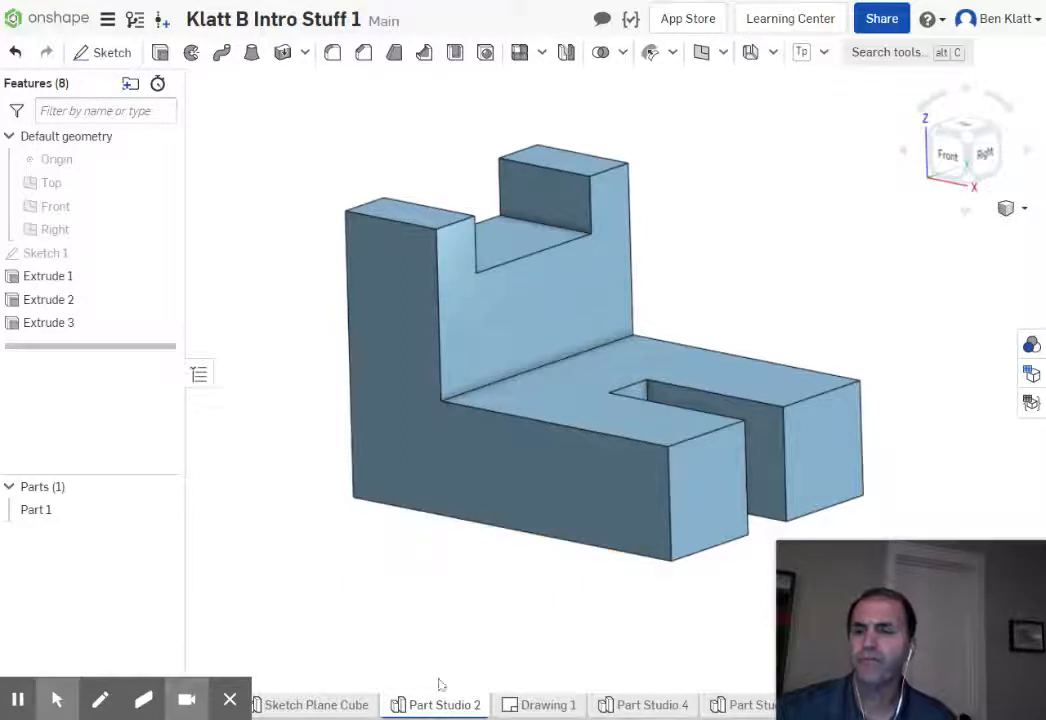
# Rename the Part Studio 2 tab to "Tuning Fork"
pyautogui.rightClick(433, 712)
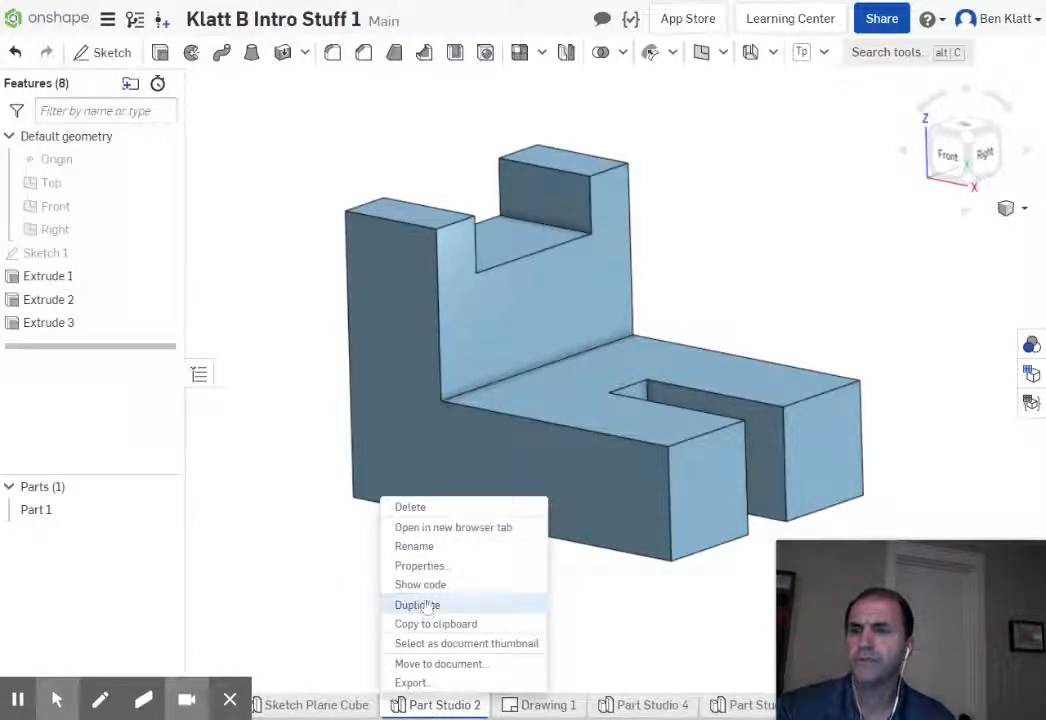
pyautogui.click(413, 546)
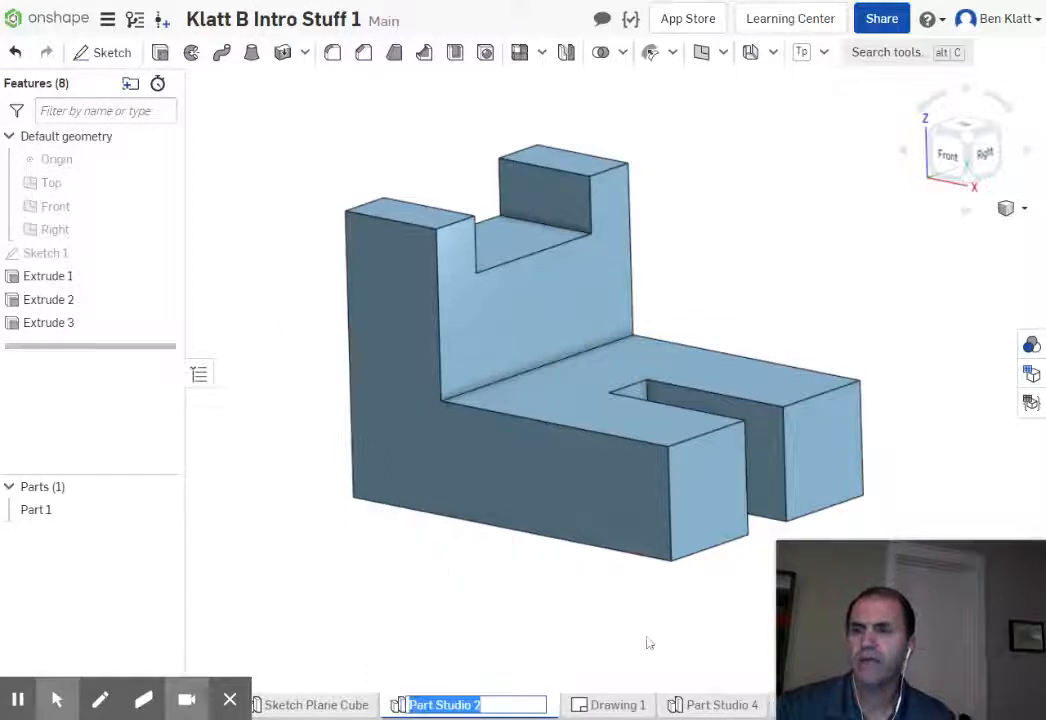
pyautogui.write('Tu')
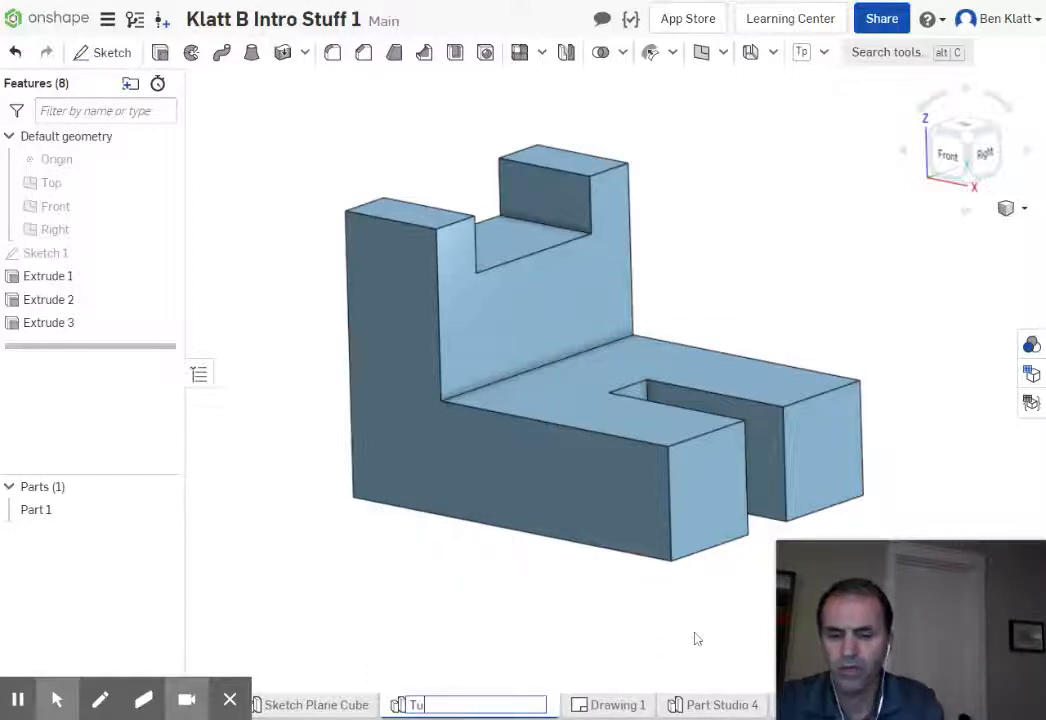
pyautogui.write('ning:F')
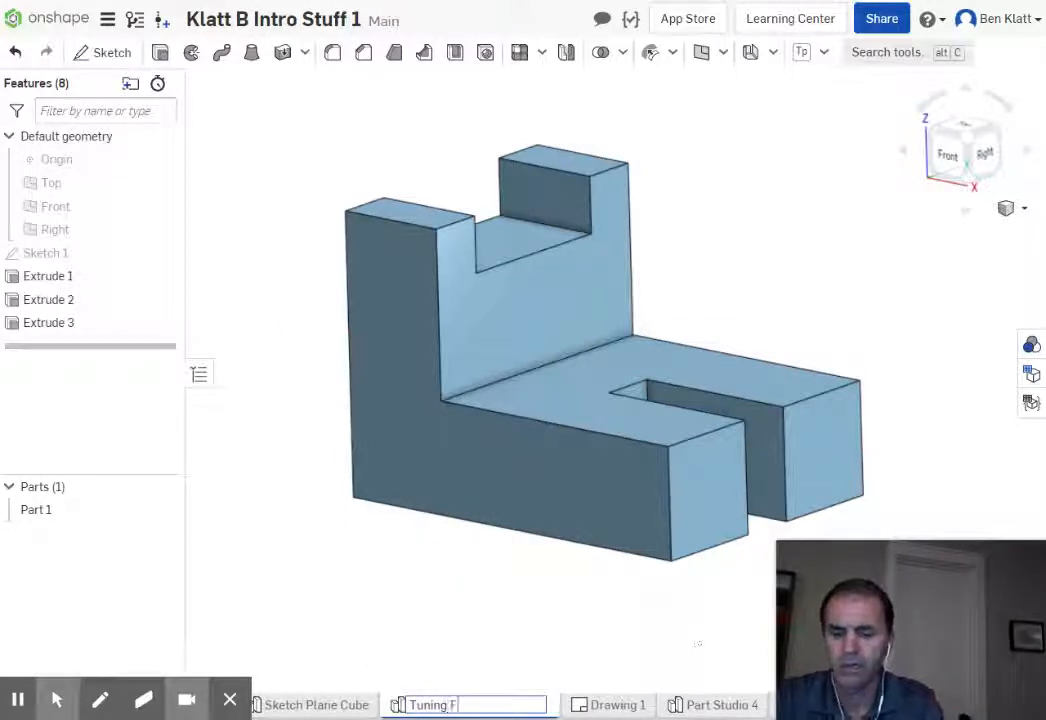
pyautogui.write('ork')
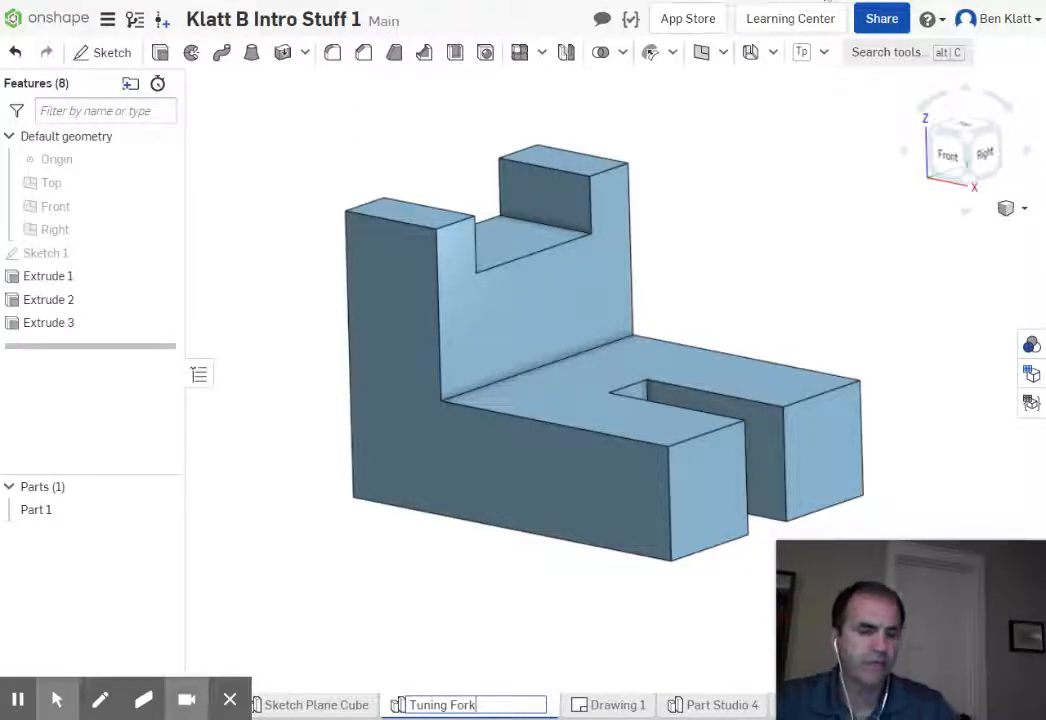
pyautogui.press('Return')
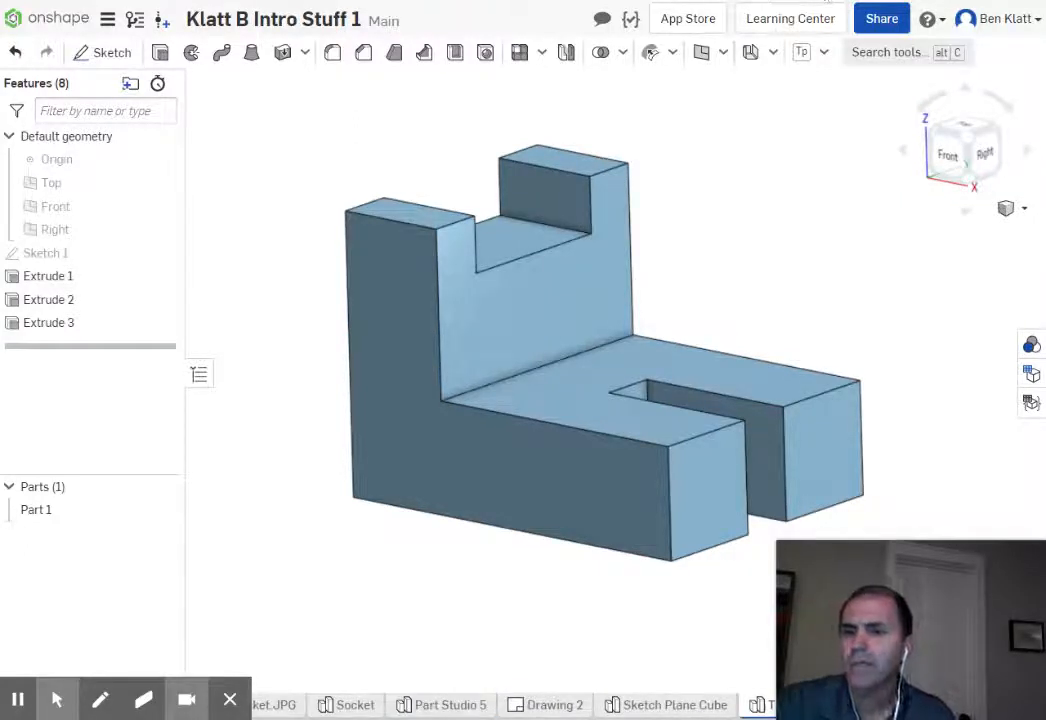
pyautogui.click(229, 699)
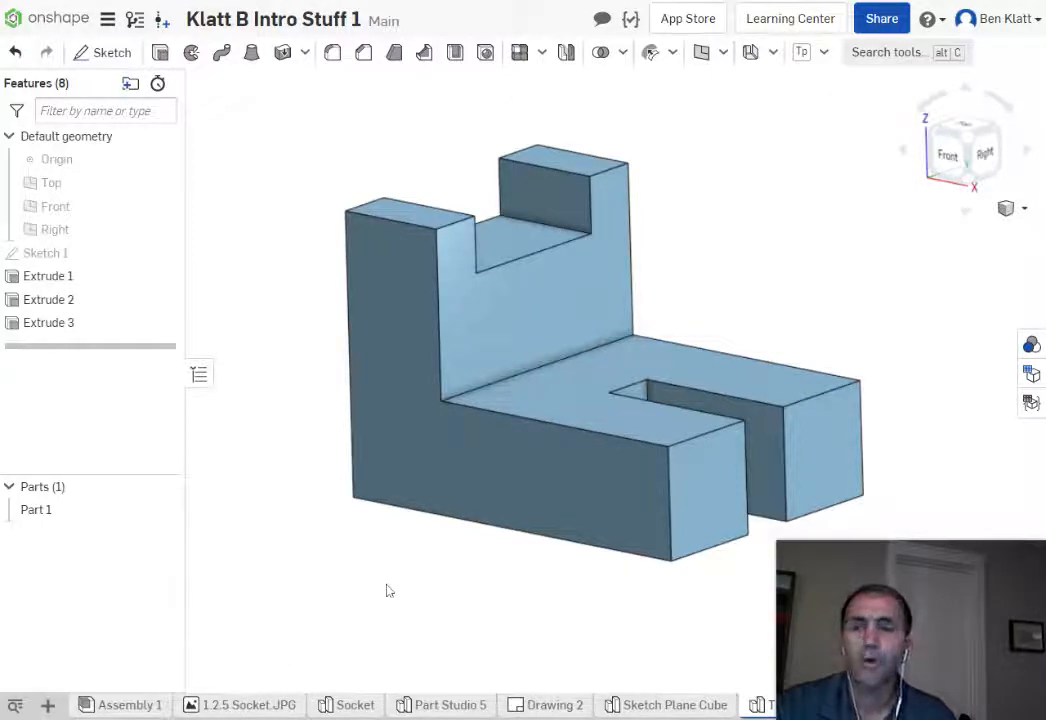
# Create a drawing from the ANSI_A_INCH.dwt template with no views, and dismiss the view insertion so the sheet stays empty
pyautogui.click(47, 706)
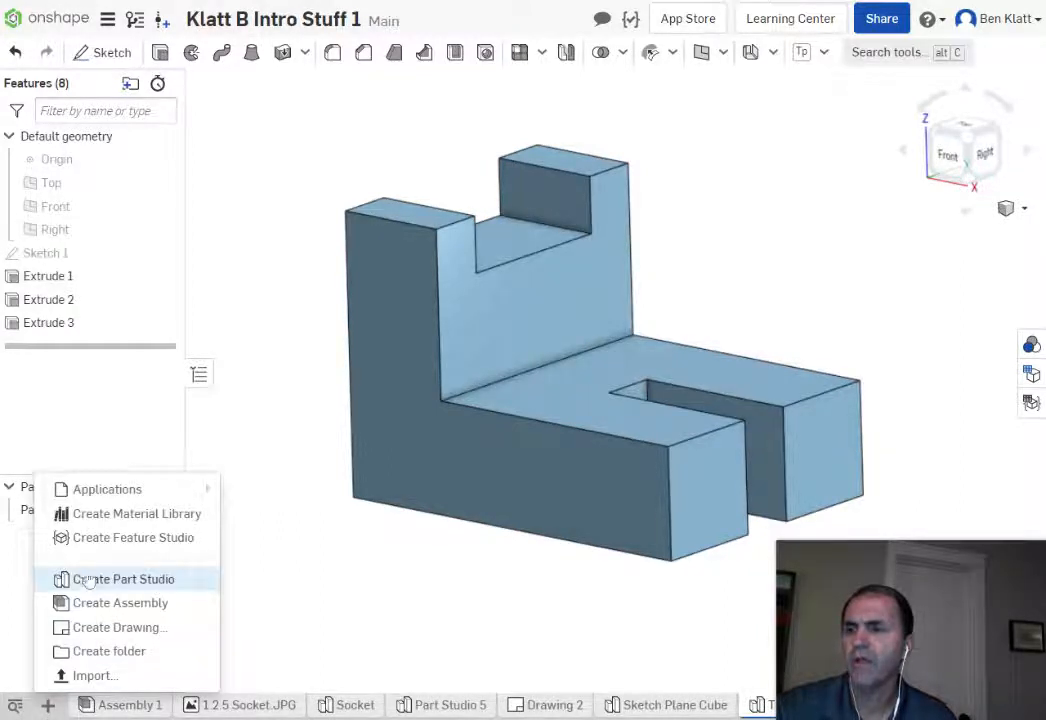
pyautogui.click(104, 628)
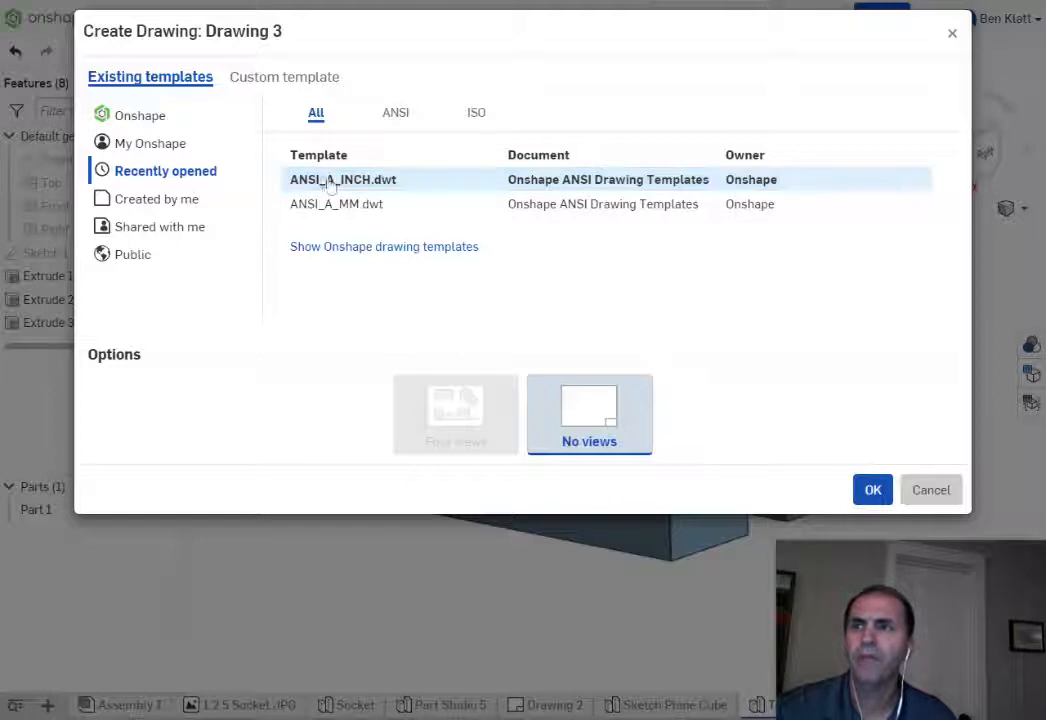
pyautogui.click(324, 250)
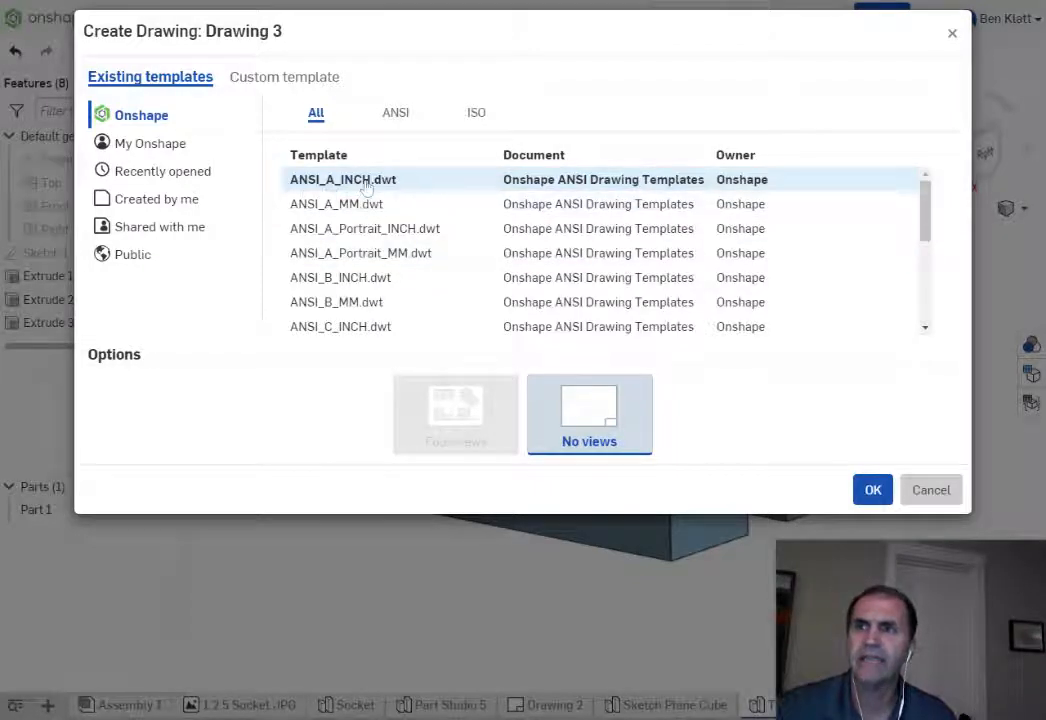
pyautogui.click(427, 186)
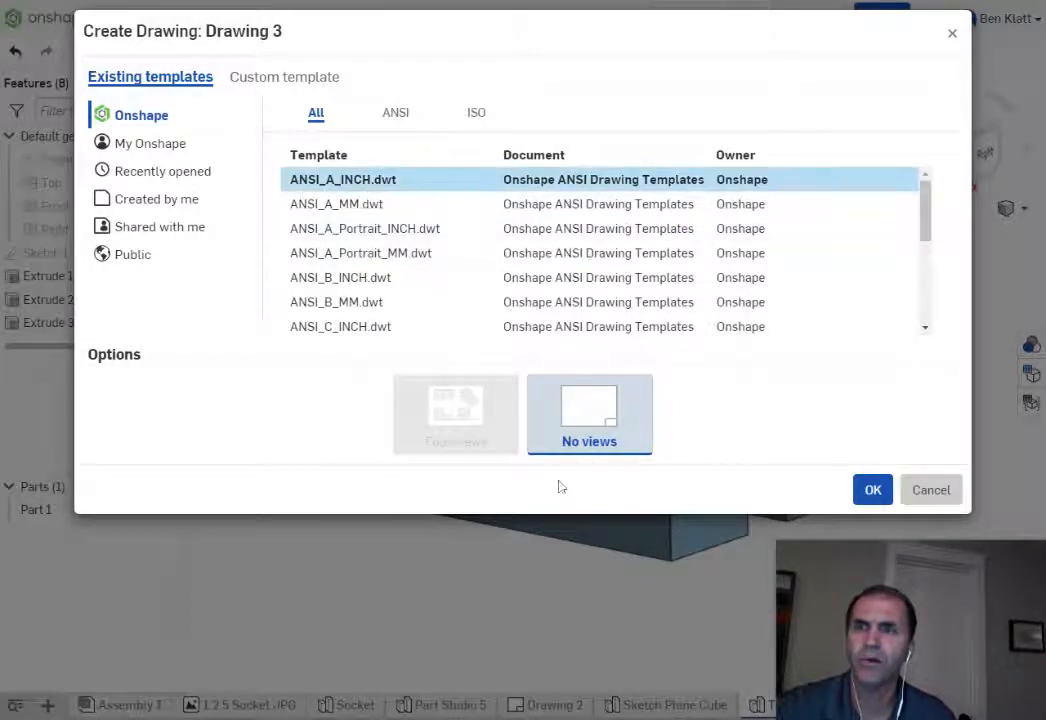
pyautogui.click(886, 494)
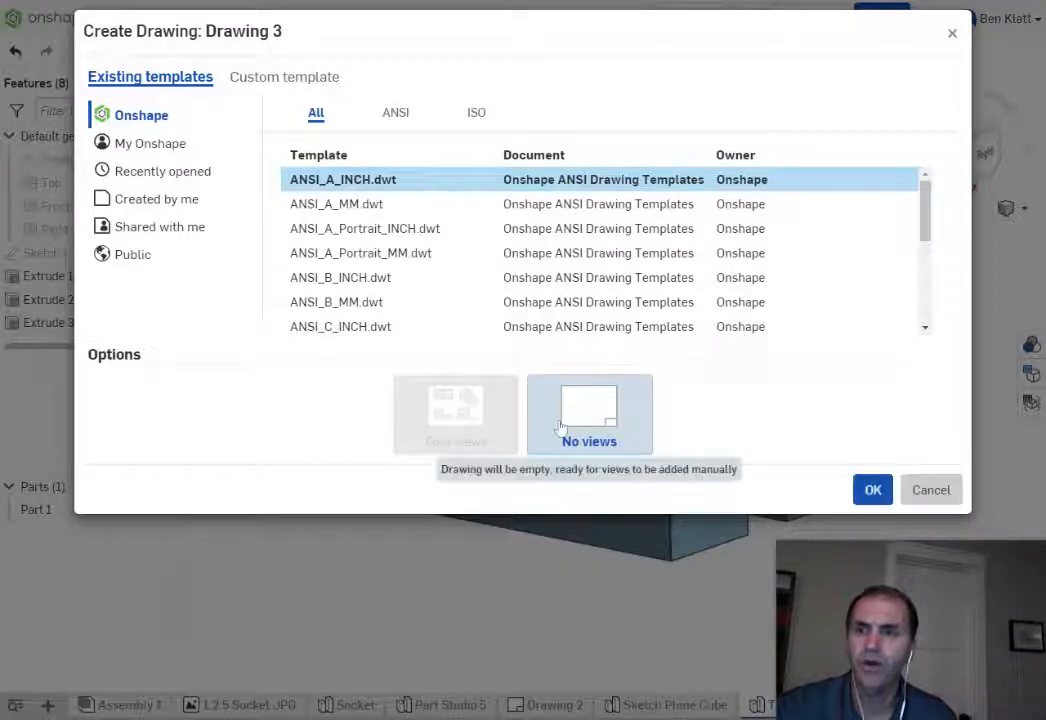
pyautogui.click(872, 490)
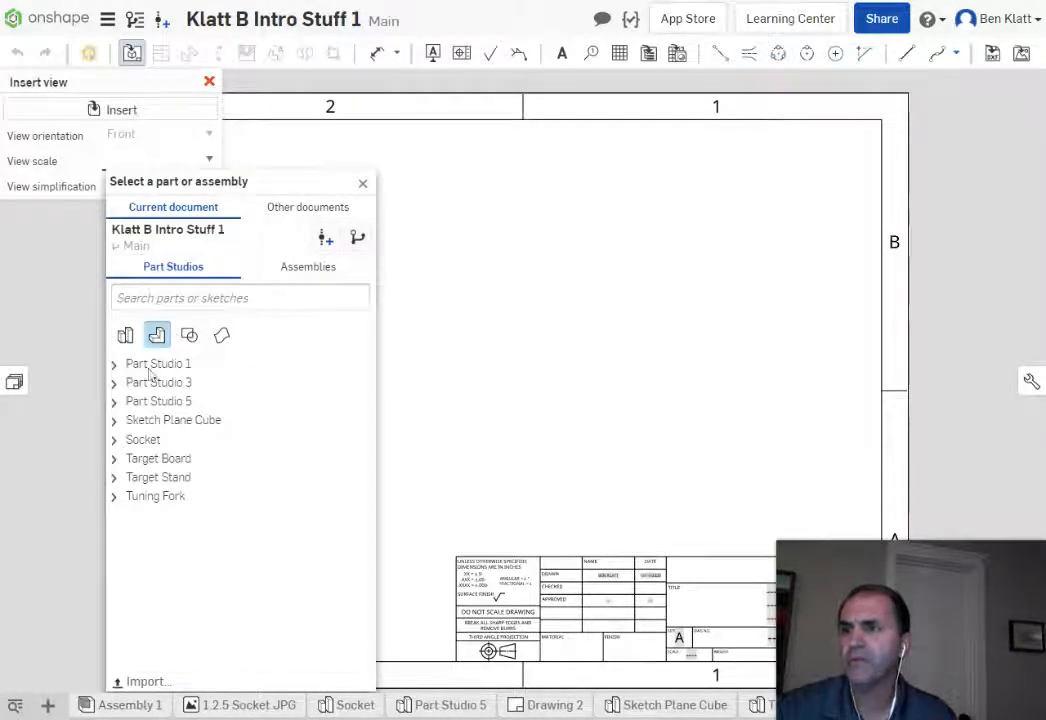
pyautogui.click(364, 187)
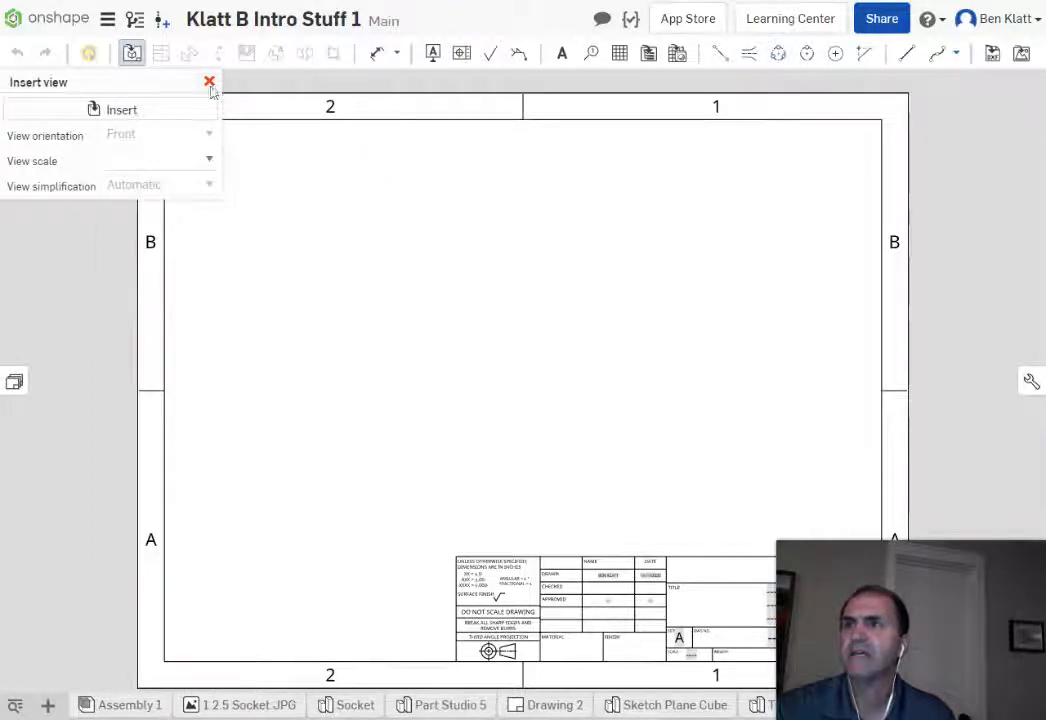
pyautogui.click(209, 81)
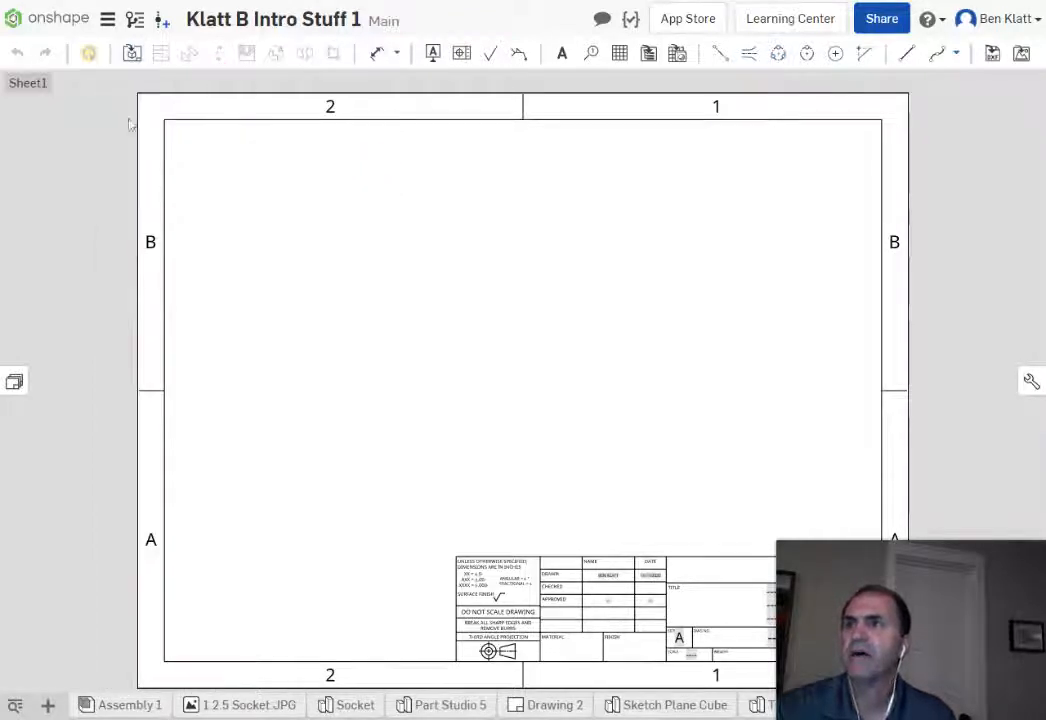
# Insert a front view of the whole Tuning Fork part studio in the lower-left area of the sheet
pyautogui.click(131, 55)
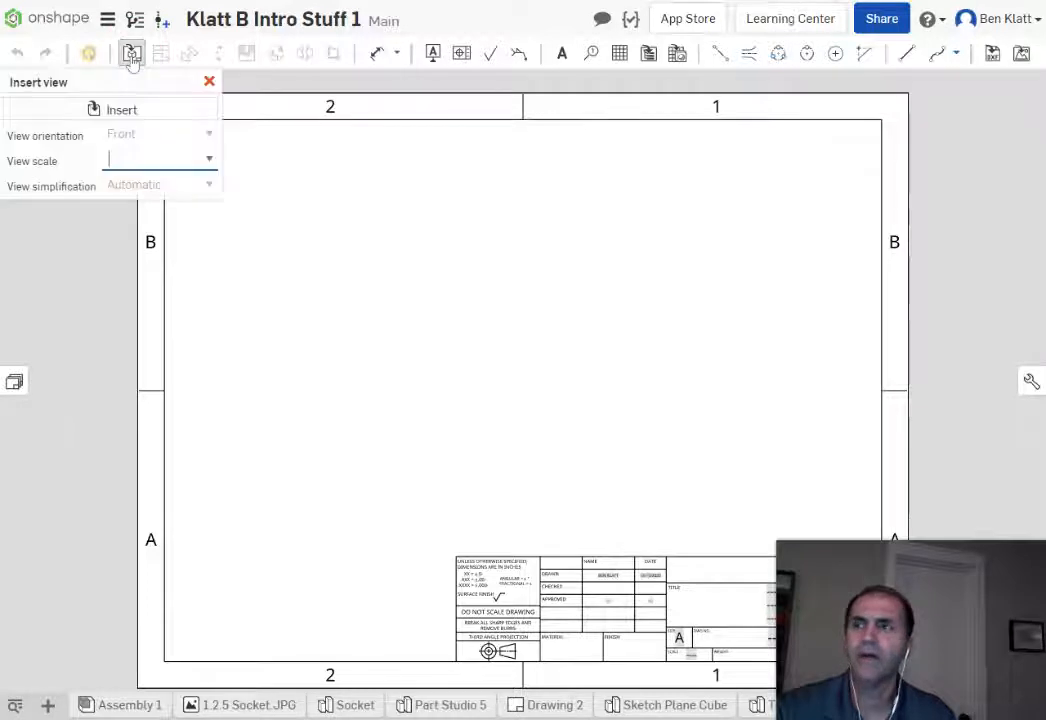
pyautogui.click(112, 110)
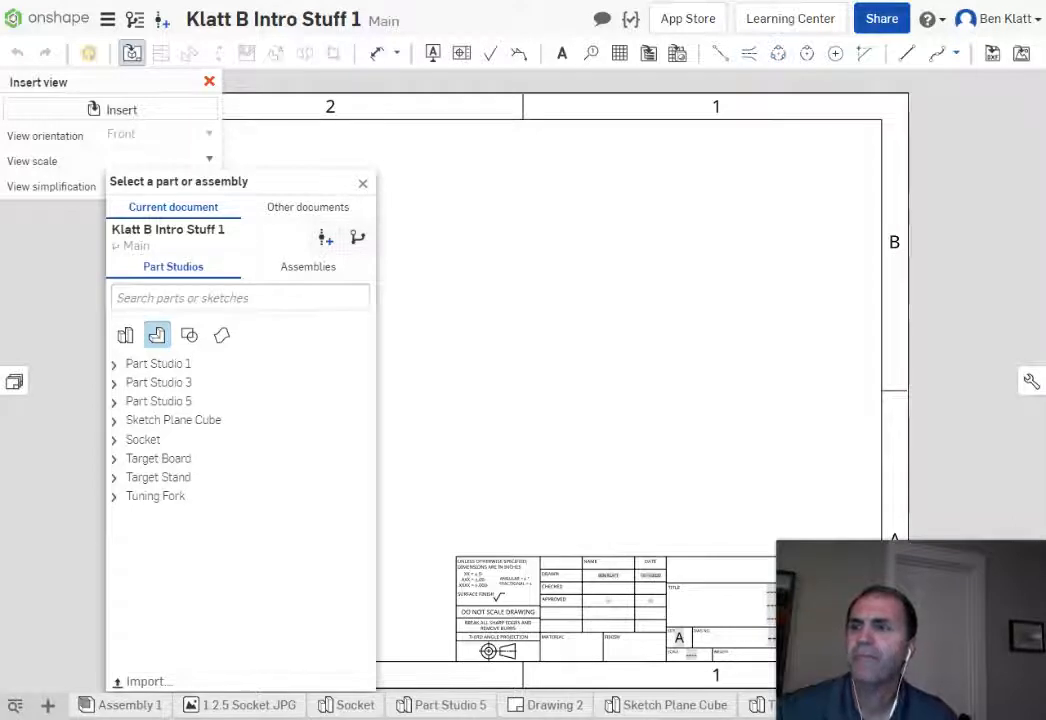
pyautogui.click(153, 337)
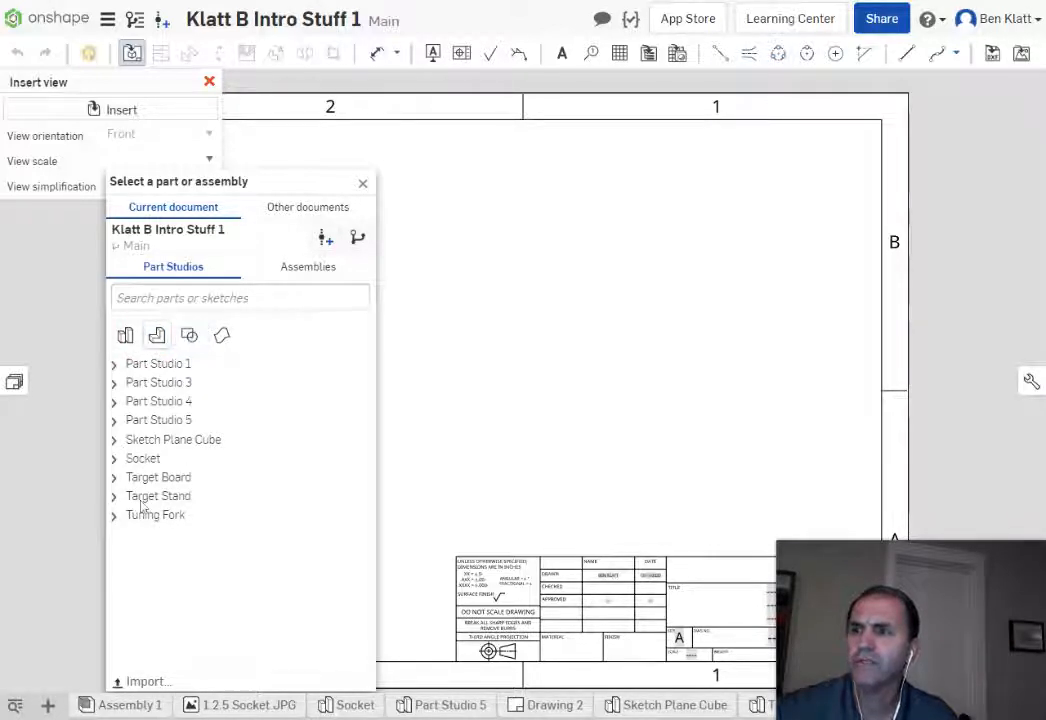
pyautogui.click(125, 338)
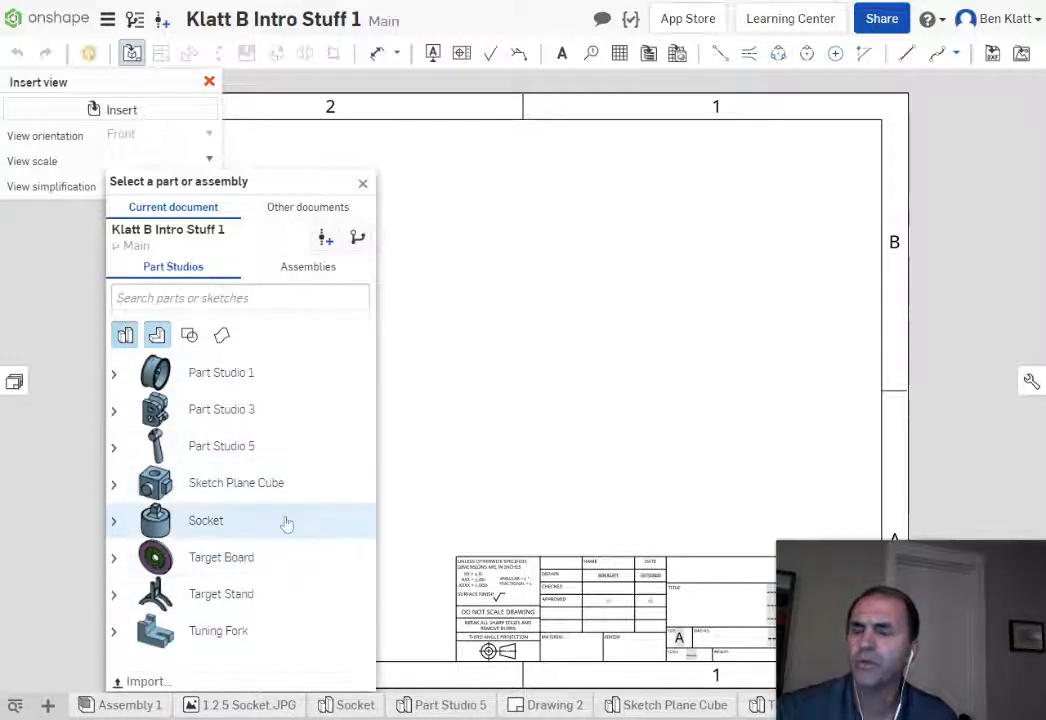
pyautogui.click(114, 634)
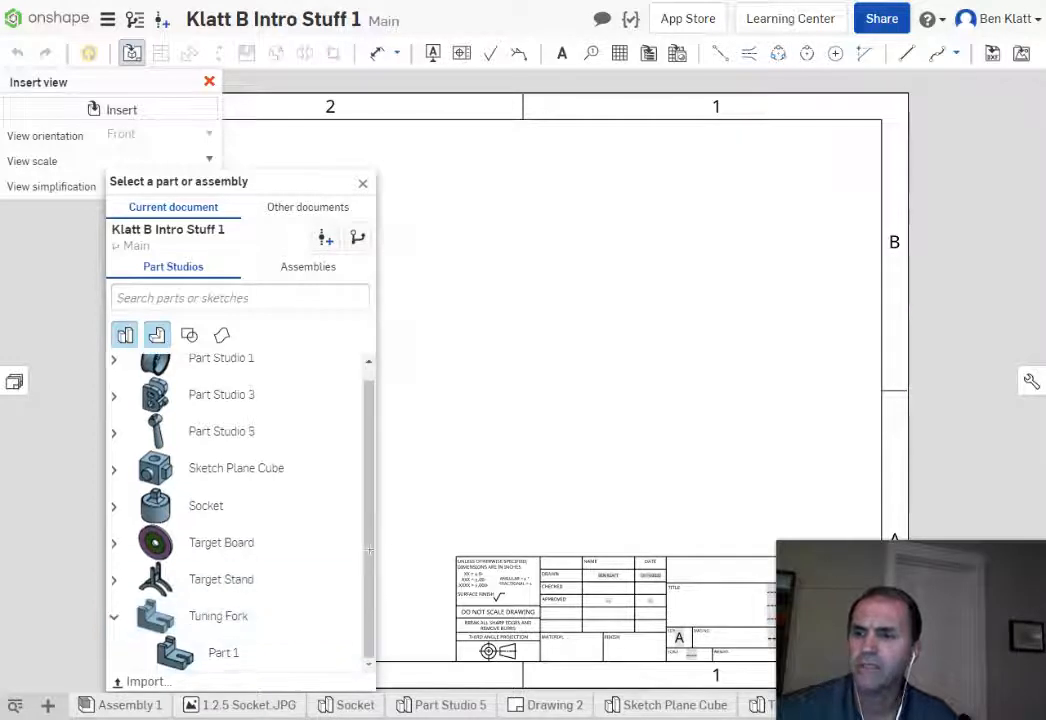
pyautogui.moveTo(367, 567); pyautogui.dragTo(378, 621)
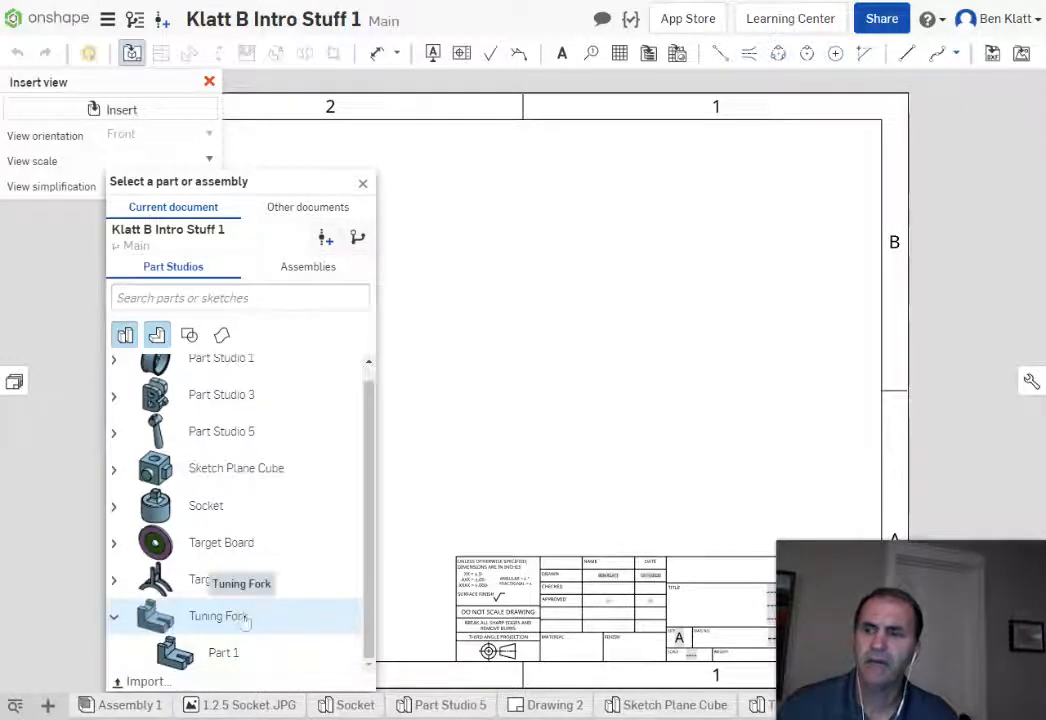
pyautogui.click(158, 621)
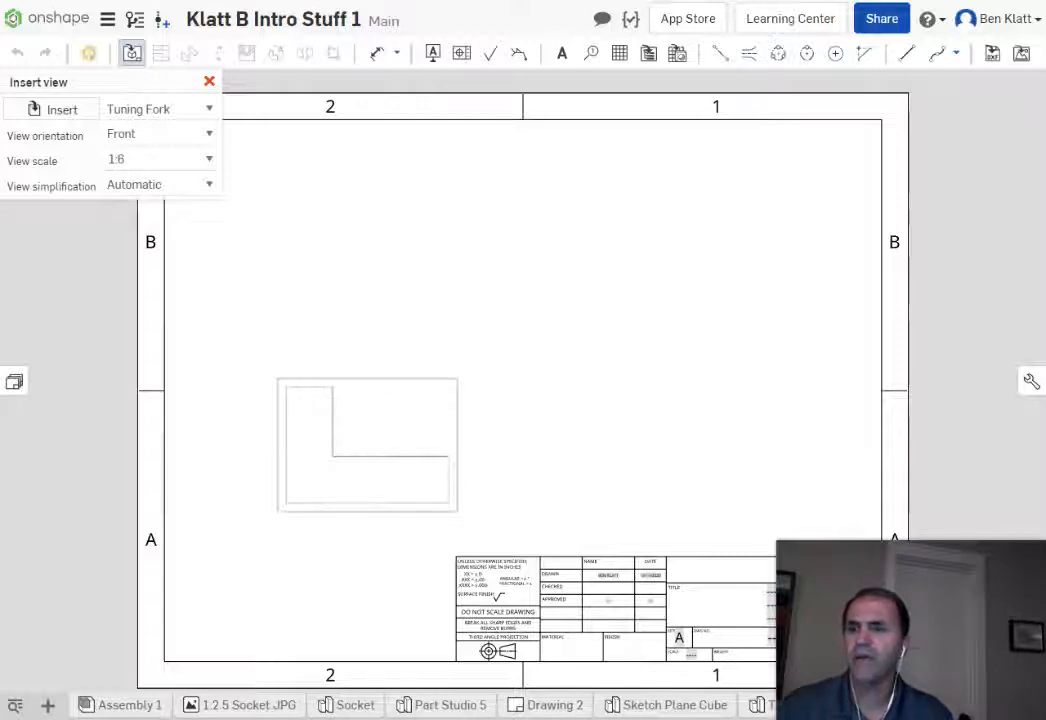
pyautogui.click(369, 444)
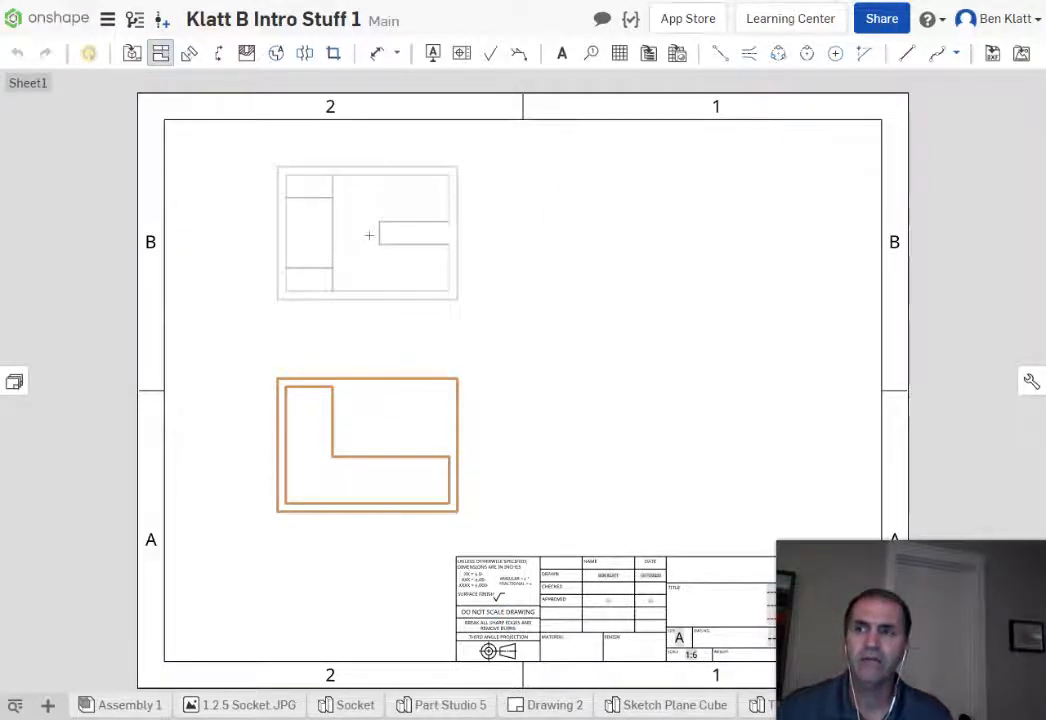
# Project a top view above the front view and a right-side view to the right of it
pyautogui.click(369, 235)
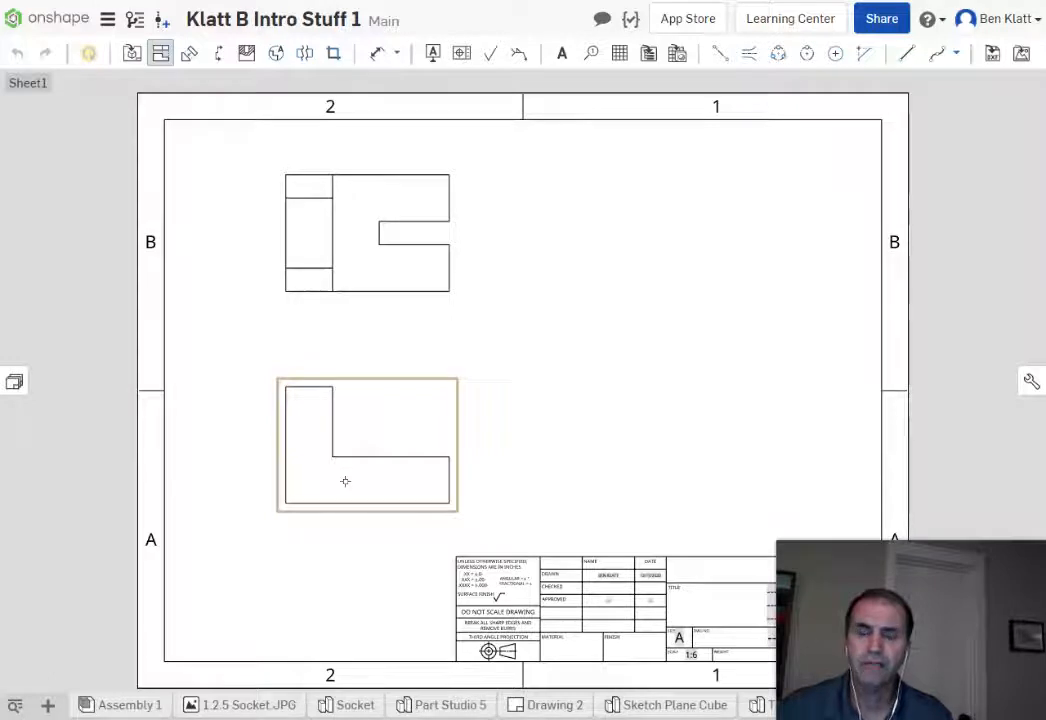
pyautogui.click(381, 437)
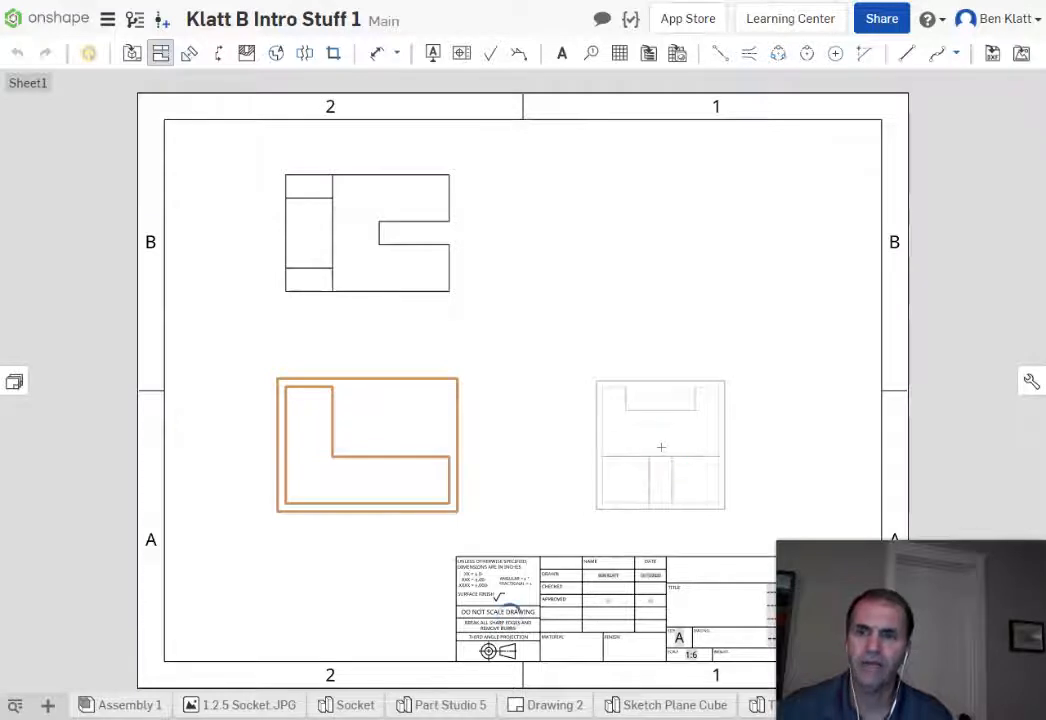
pyautogui.click(661, 449)
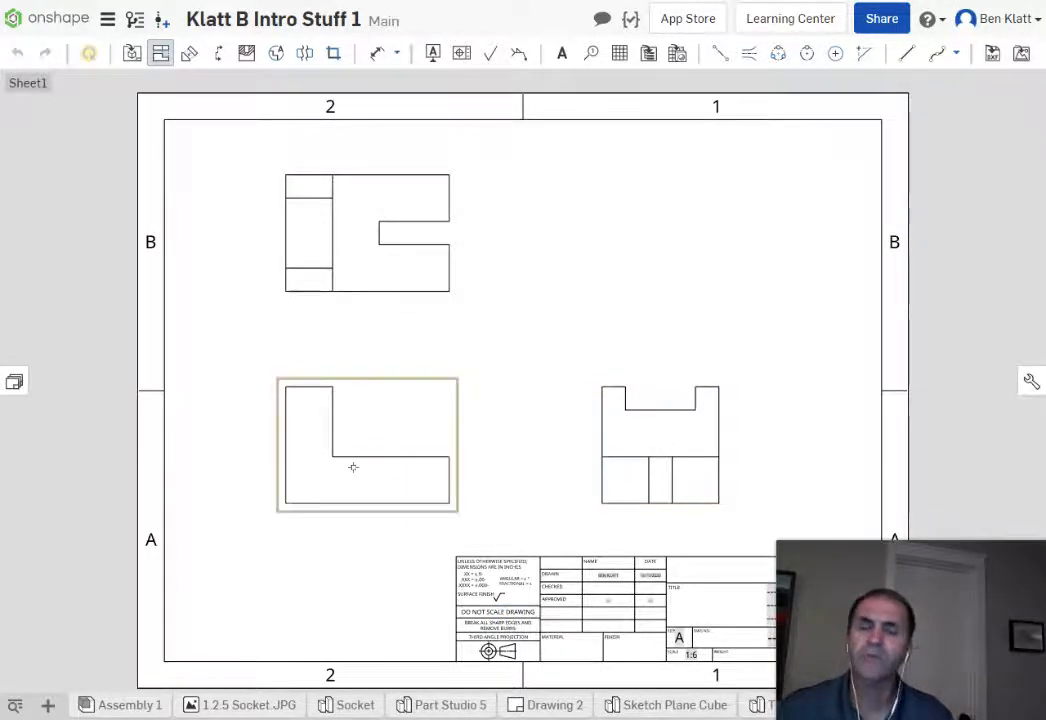
# Project an isometric view from the front view into the upper-right corner of the sheet and finish projecting views
pyautogui.click(369, 419)
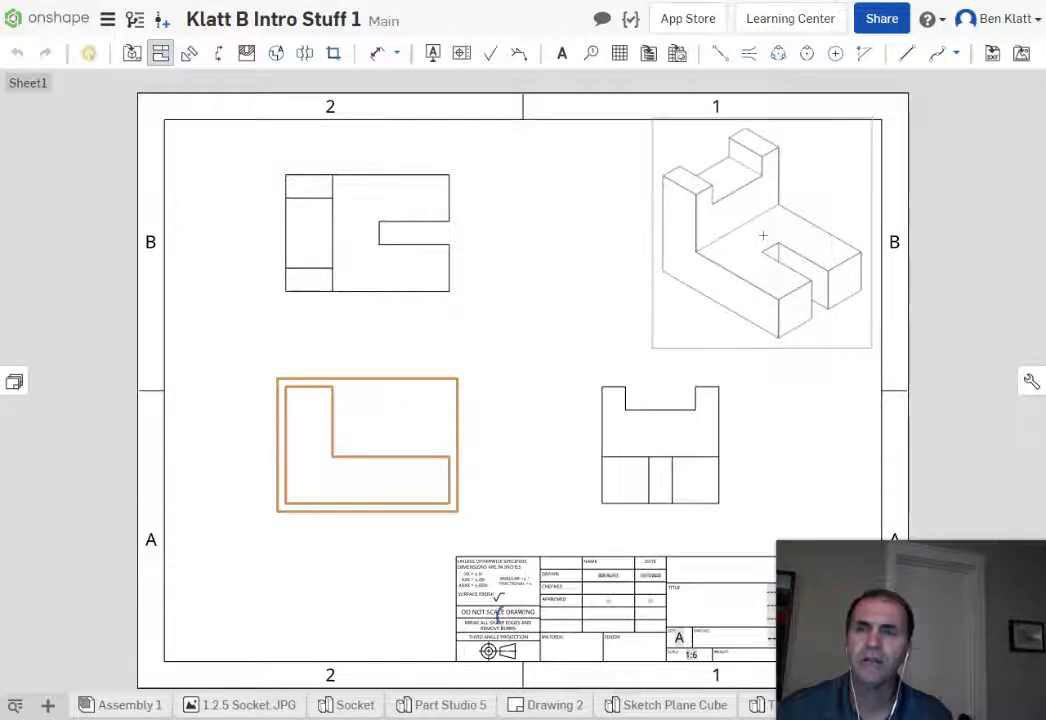
pyautogui.click(763, 235)
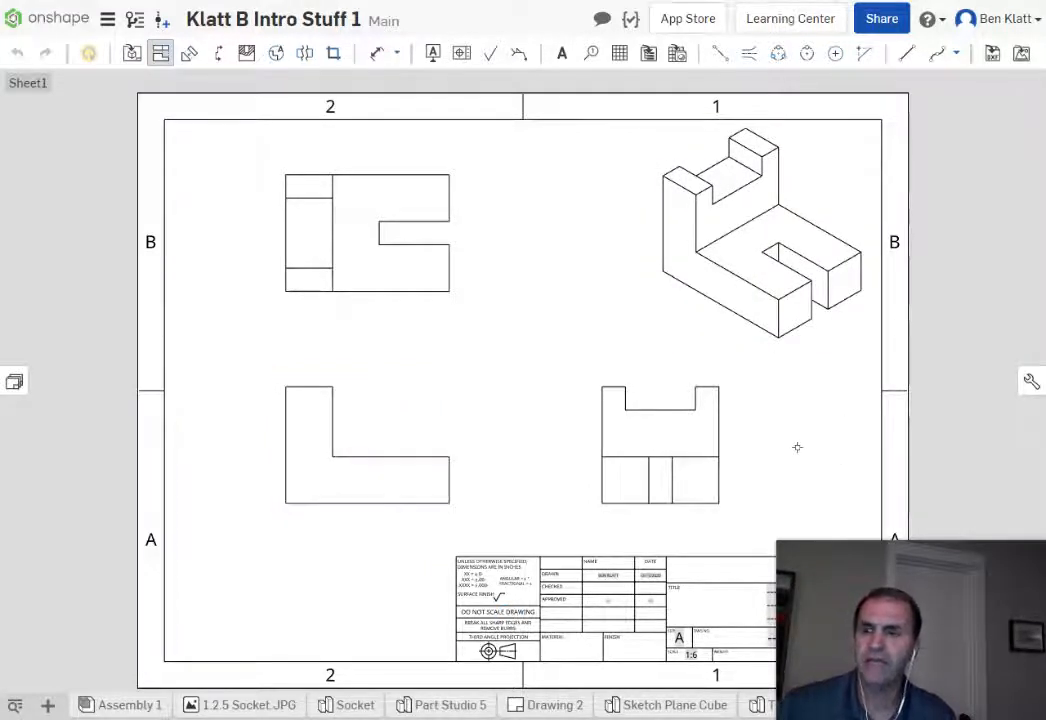
pyautogui.press('Escape')
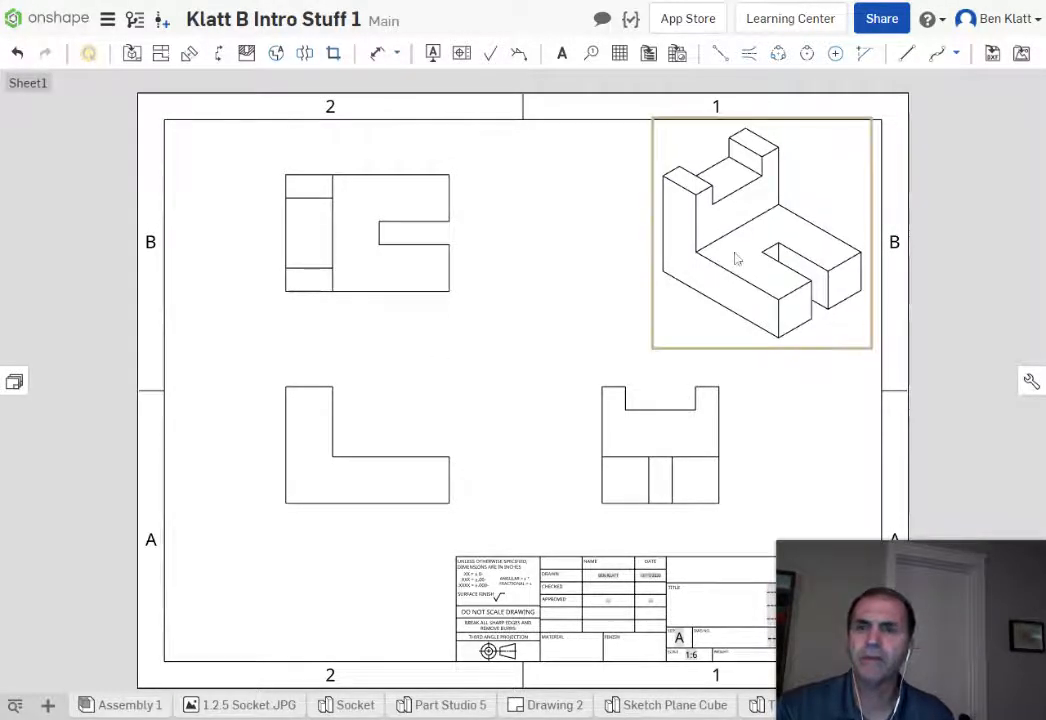
pyautogui.click(686, 325)
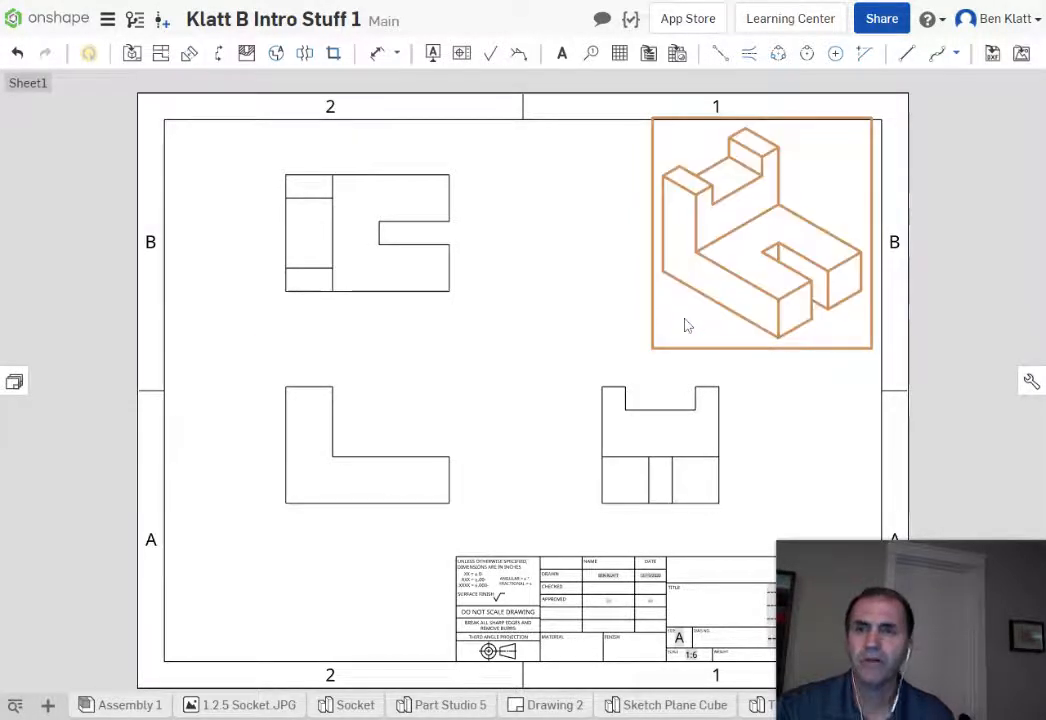
pyautogui.doubleClick(688, 325)
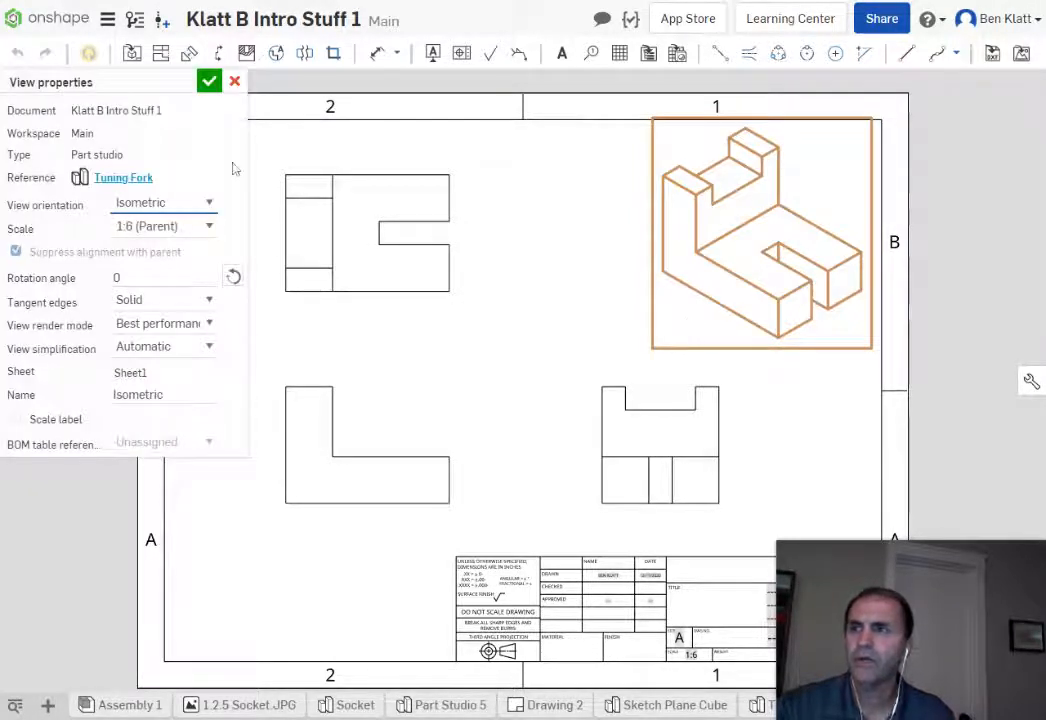
pyautogui.click(209, 81)
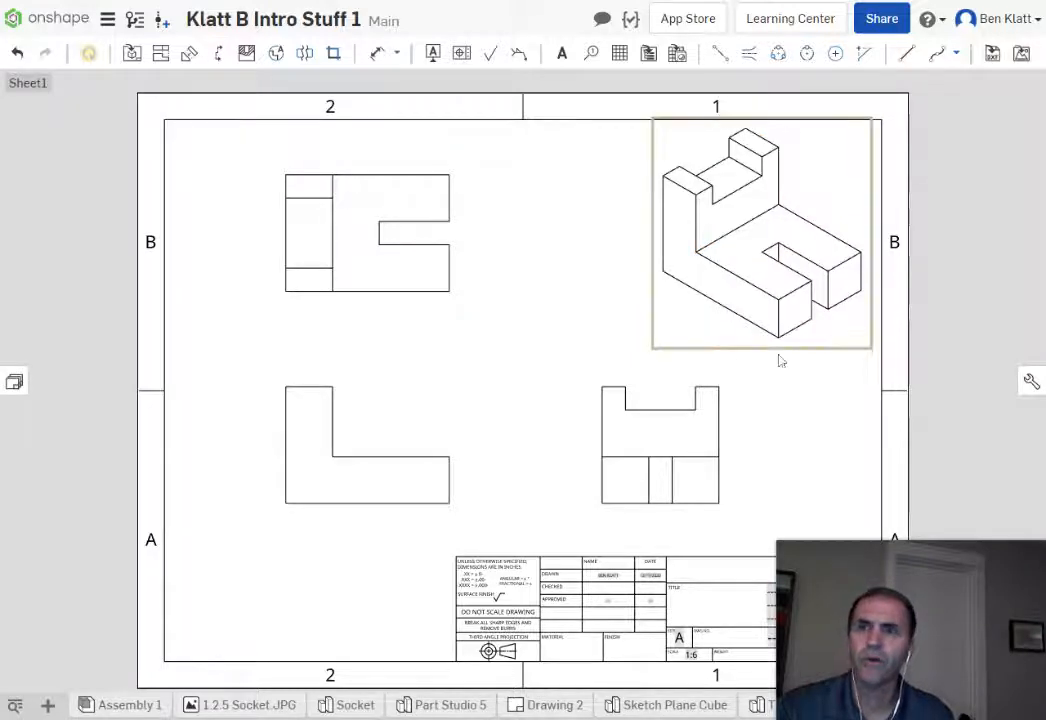
# Display the isometric view of the tuning fork as a shaded view and clear the selection
pyautogui.rightClick(708, 329)
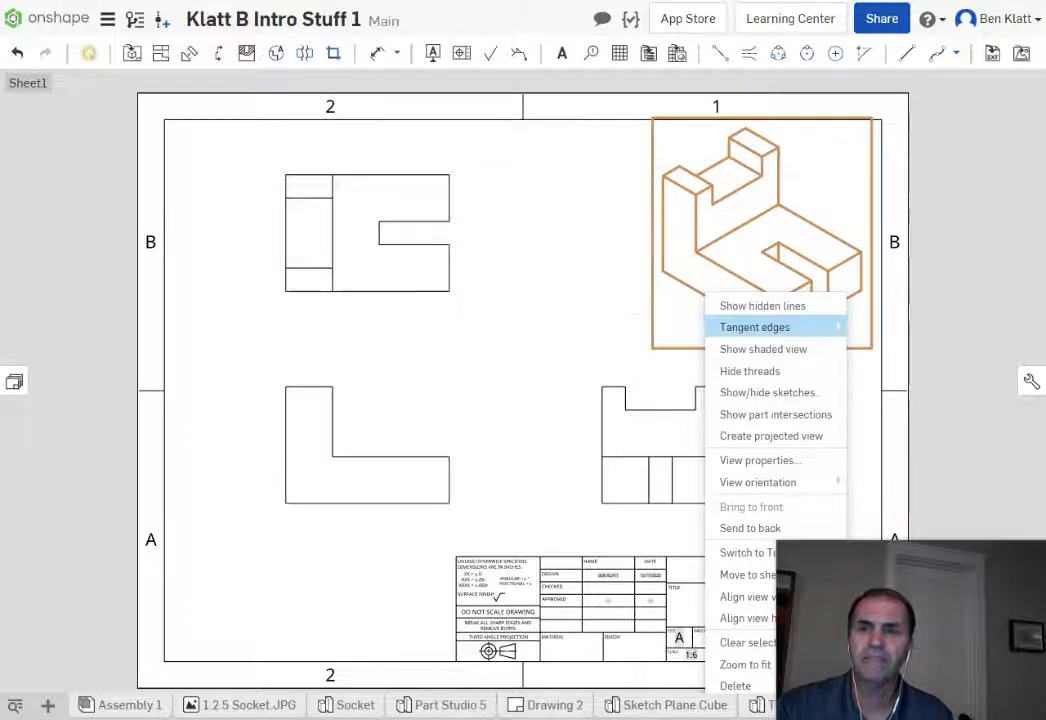
pyautogui.click(759, 355)
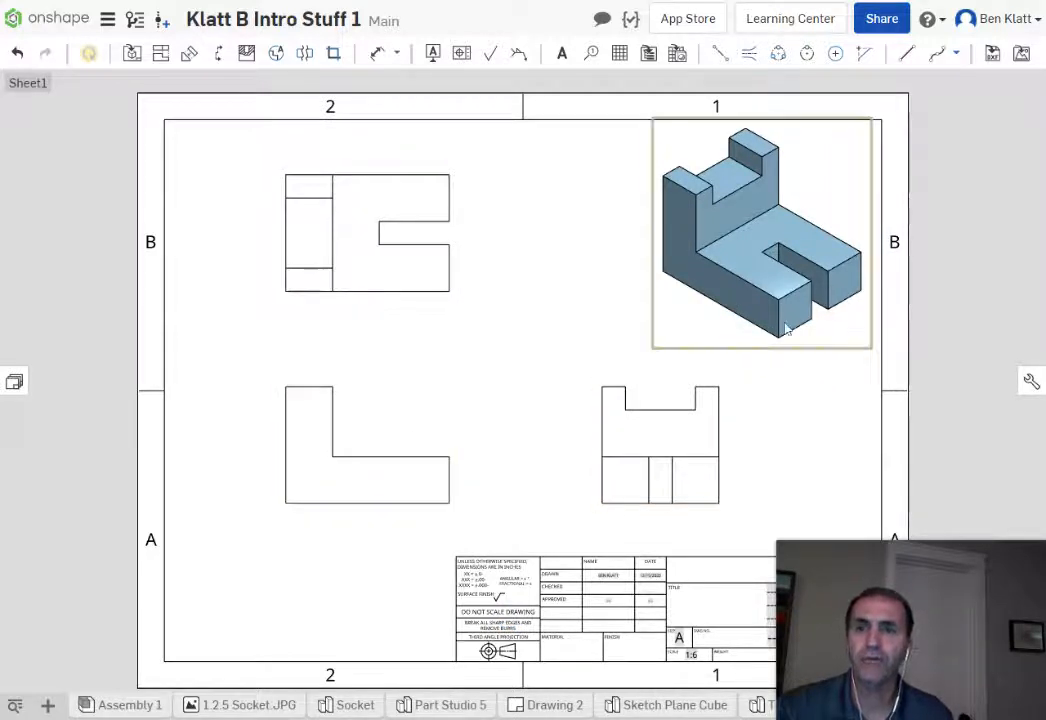
pyautogui.click(810, 406)
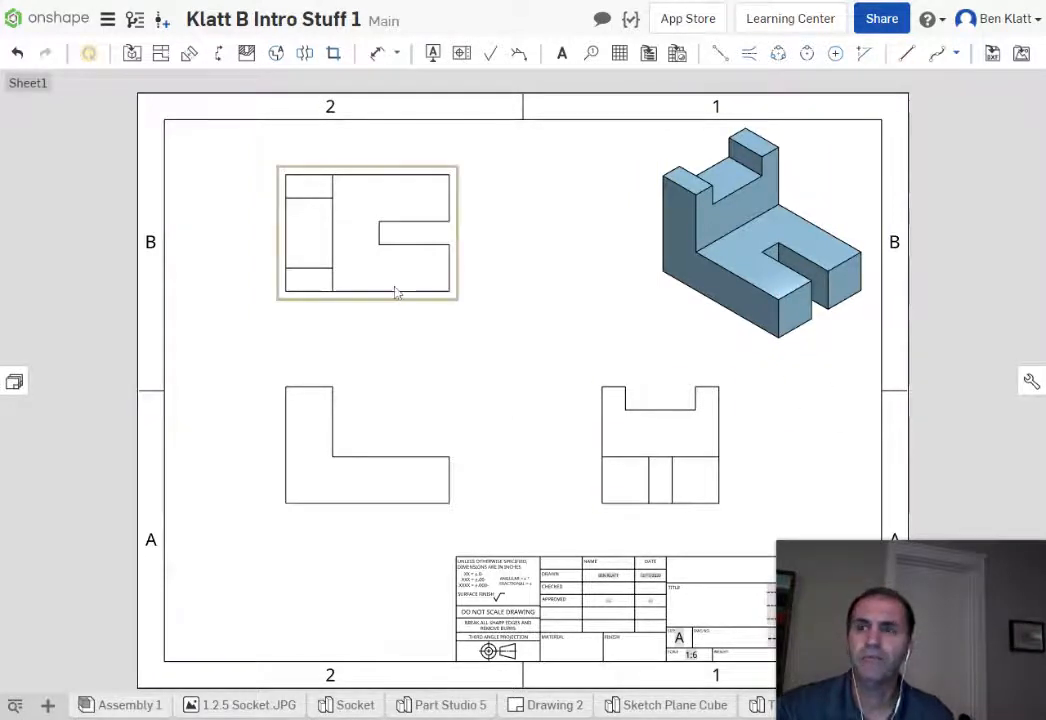
# Show the hidden lines in the front view of the tuning fork
pyautogui.rightClick(402, 415)
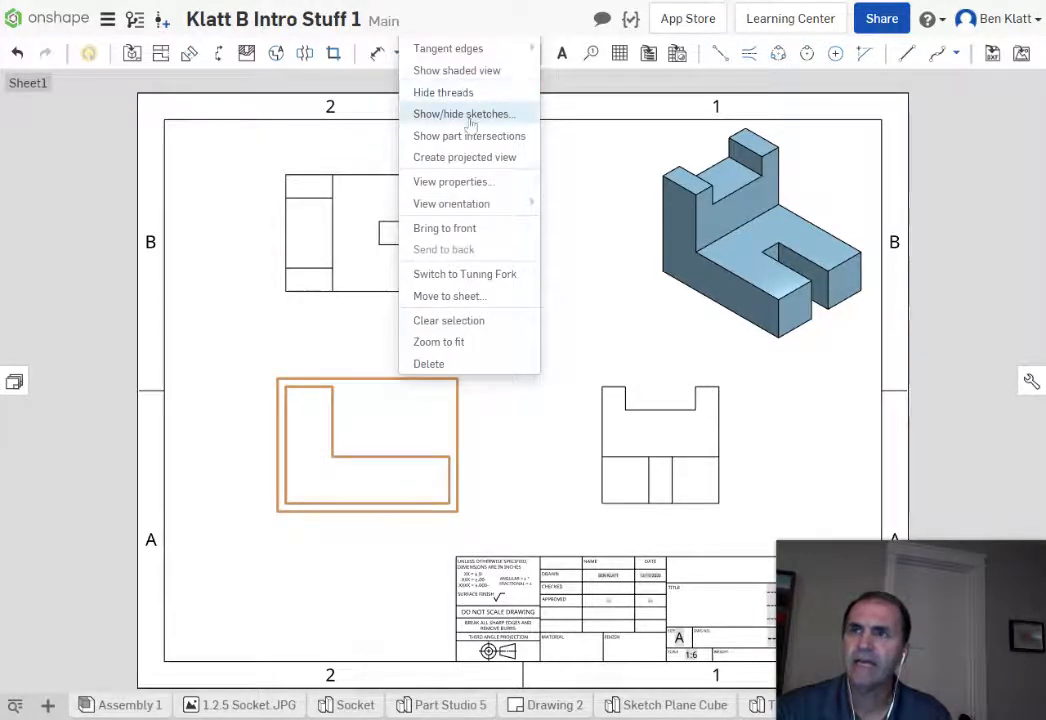
pyautogui.moveTo(486, 40)
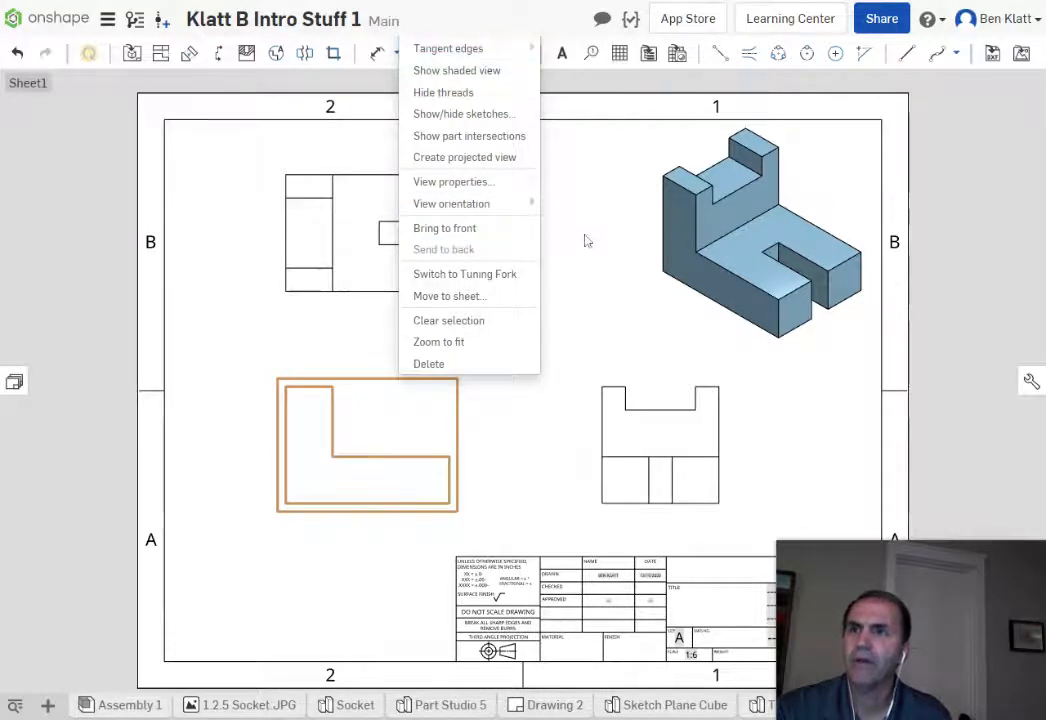
pyautogui.moveTo(586, 235); pyautogui.dragTo(595, 306, button='middle')
pyautogui.rightClick(399, 507)
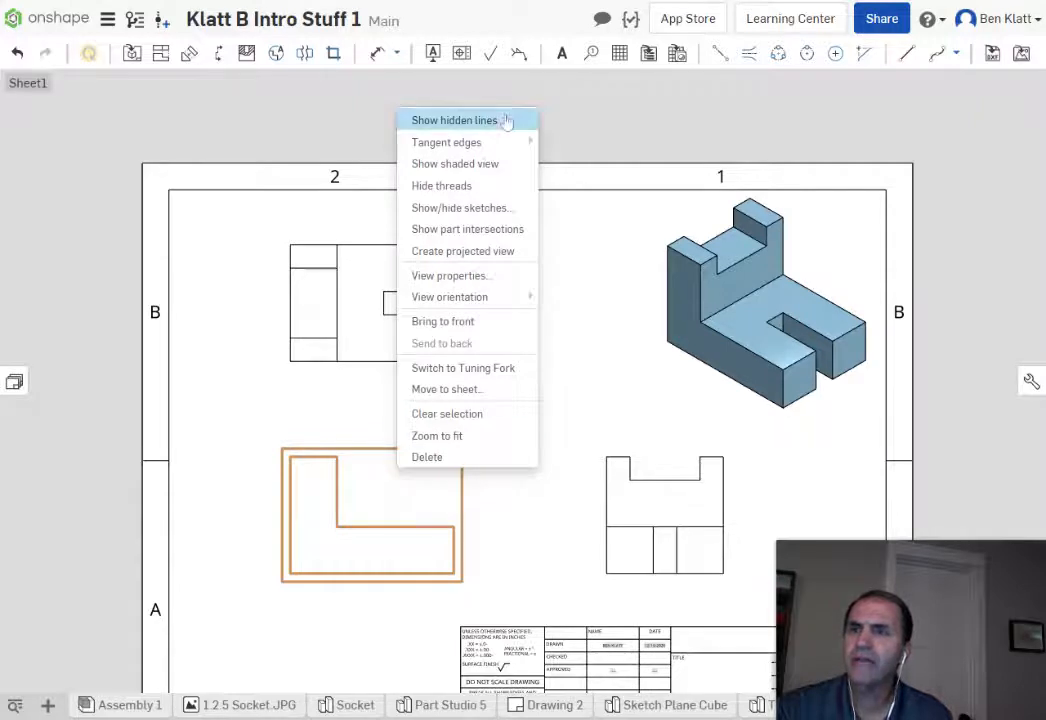
pyautogui.click(518, 100)
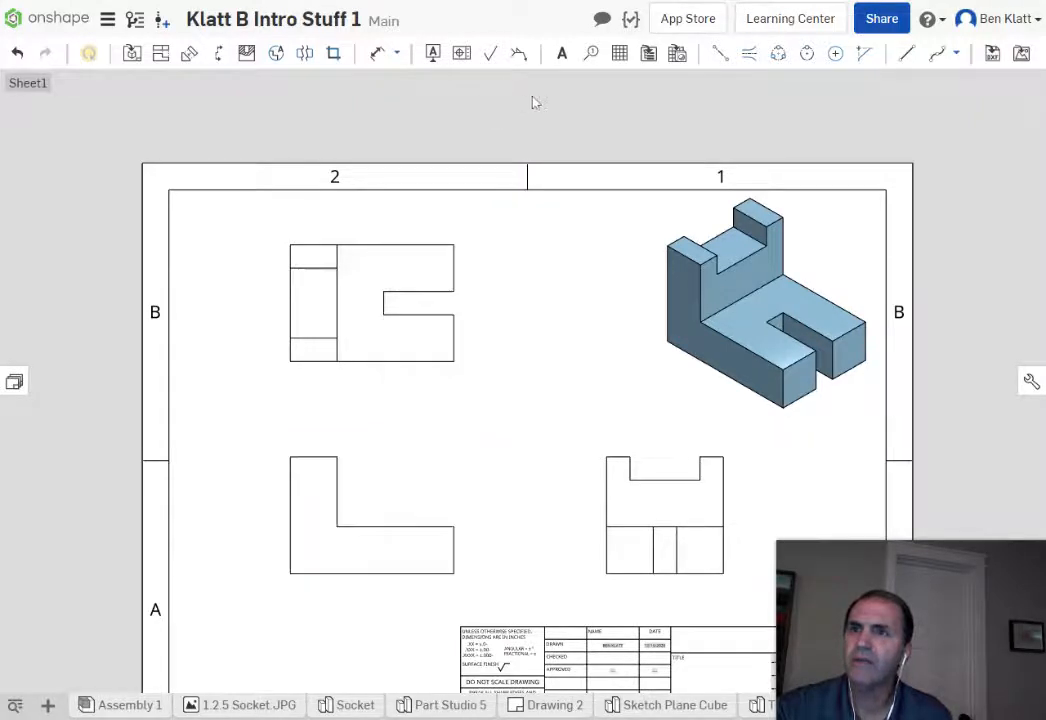
pyautogui.rightClick(357, 508)
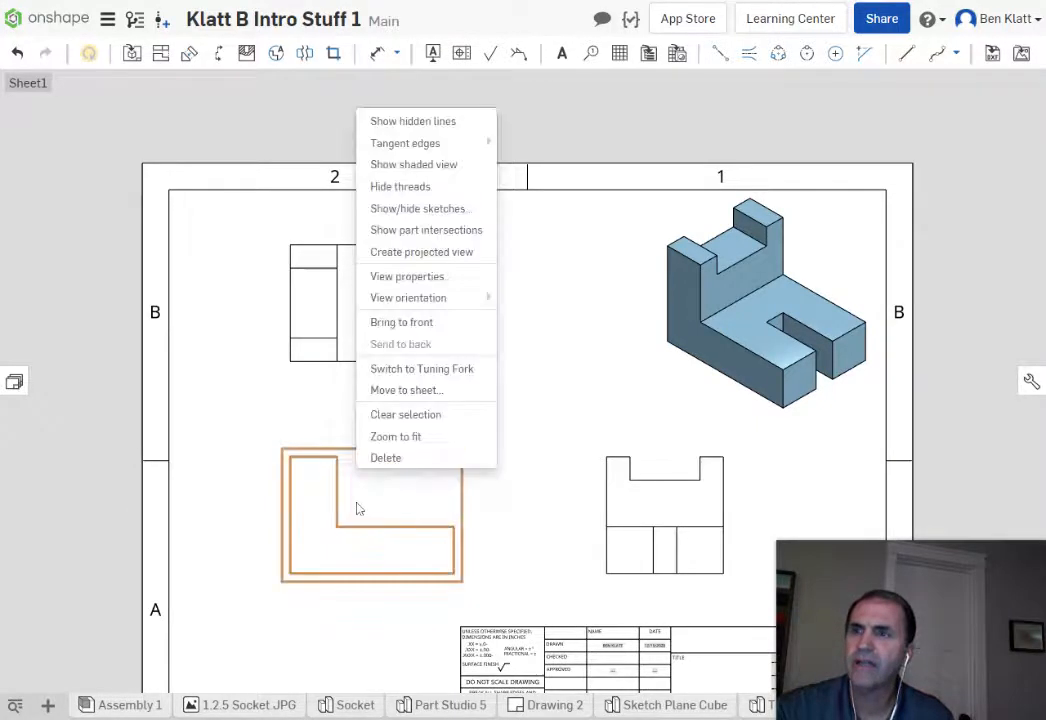
pyautogui.click(408, 125)
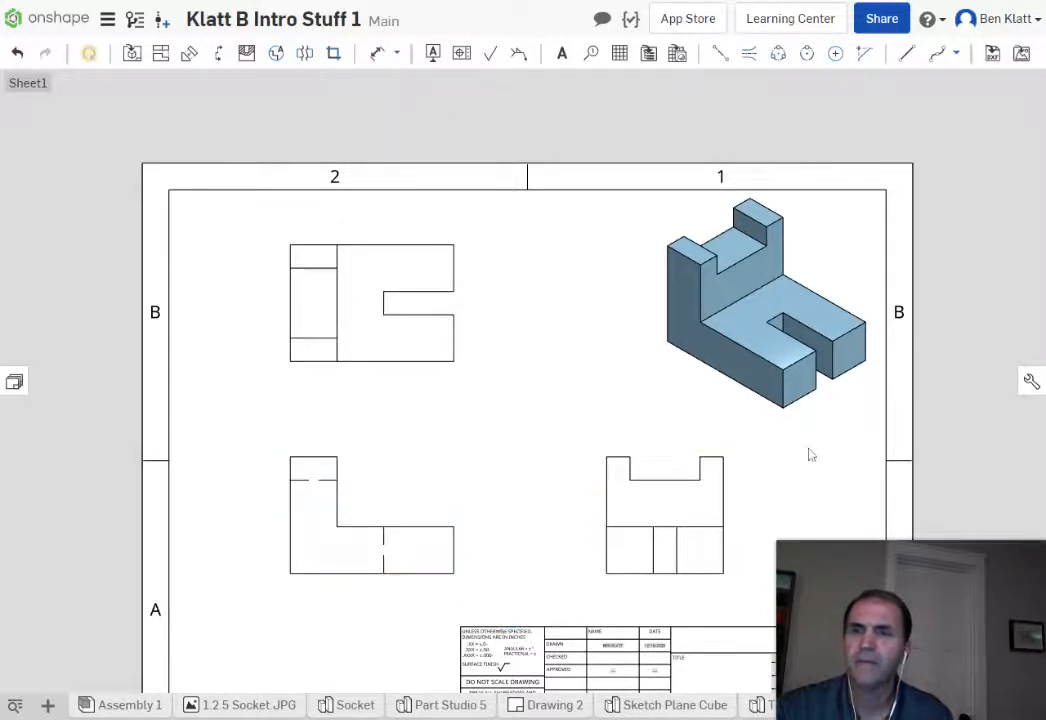
pyautogui.moveTo(810, 451)
pyautogui.mouseDown(button='right')
pyautogui.moveTo(803, 388)
pyautogui.moveTo(771, 322)
pyautogui.moveTo(778, 375)
pyautogui.mouseUp(button='right')
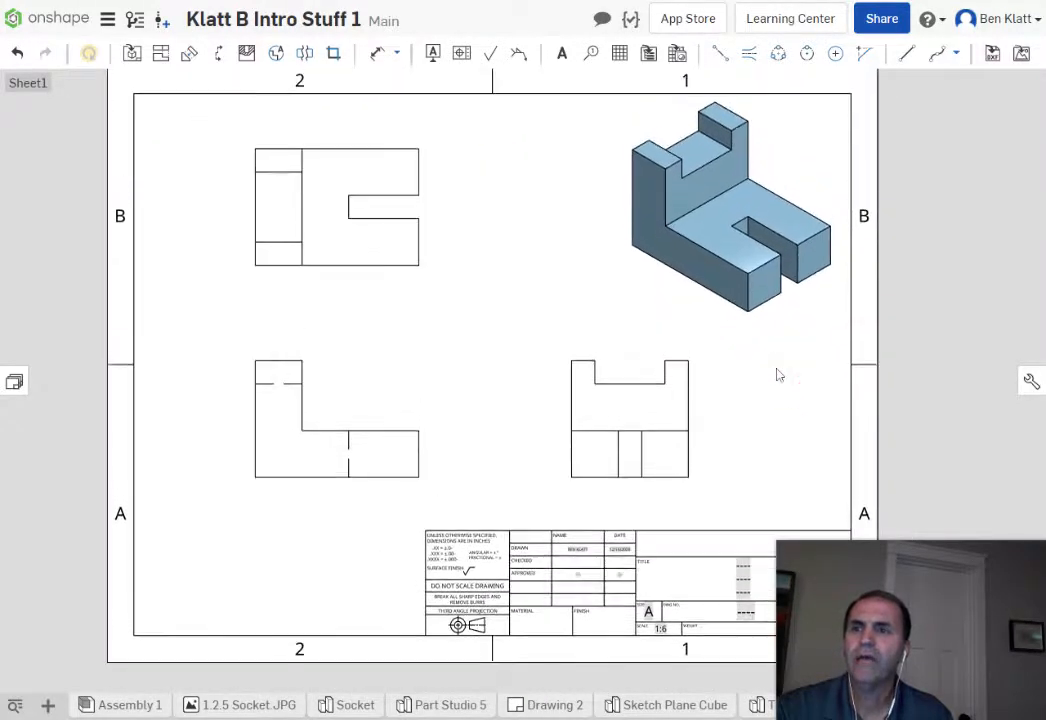